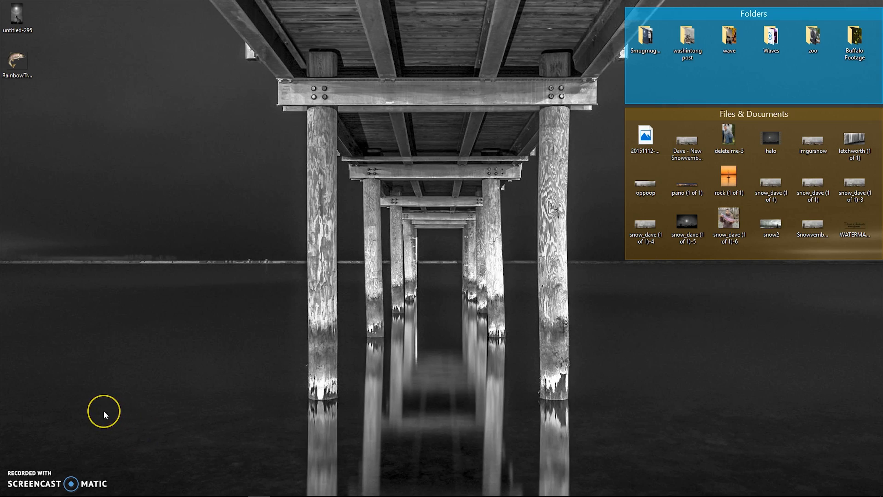
- Open Lightroom and start an import from the camera card with all new photos unchecked
mouse_move(39, 494)
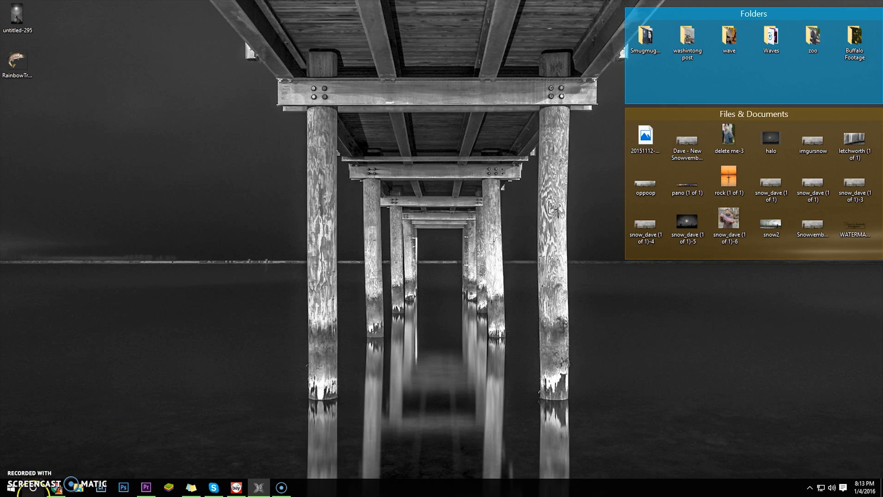
click(102, 488)
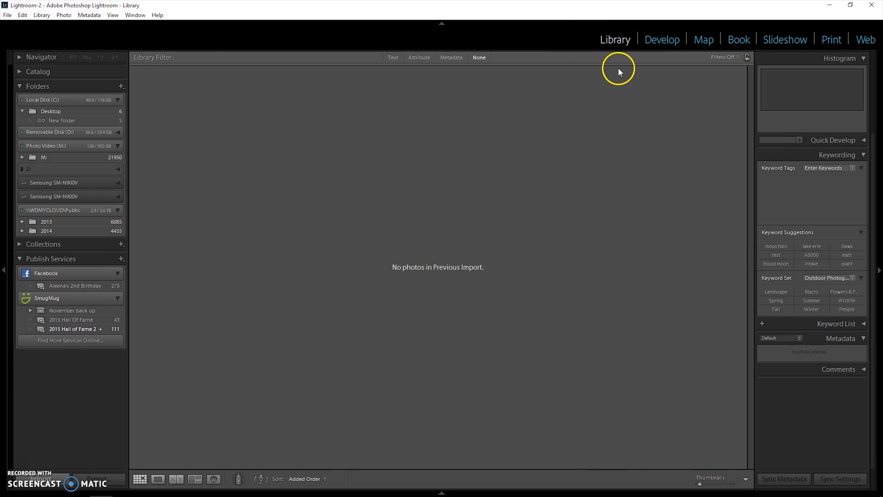
click(54, 485)
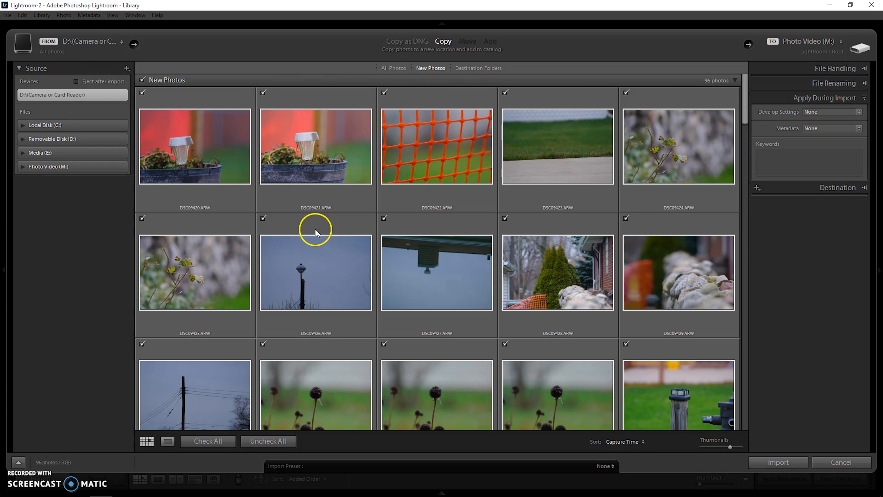
click(142, 80)
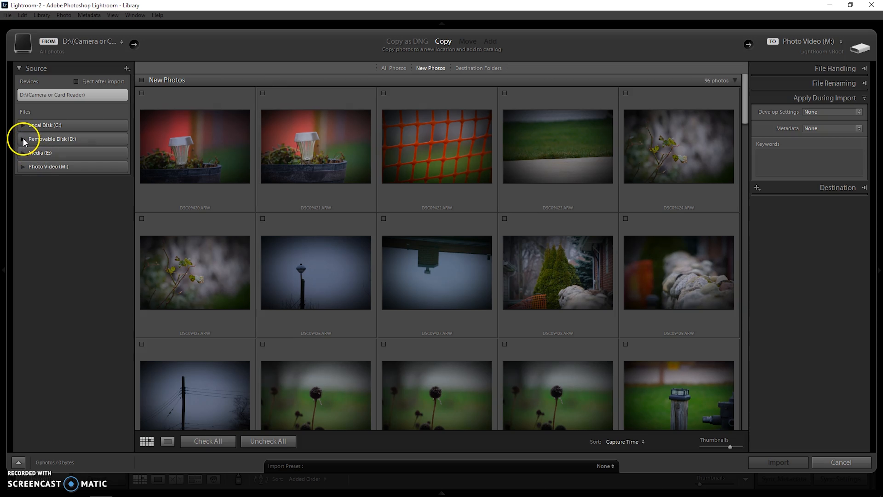
- Look through the folders on the Media (E:) drive as a possible import source
click(22, 153)
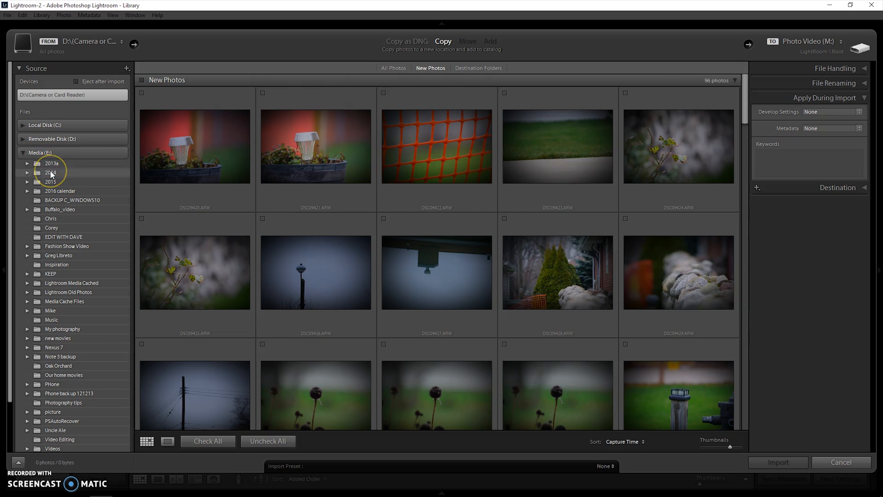
click(22, 152)
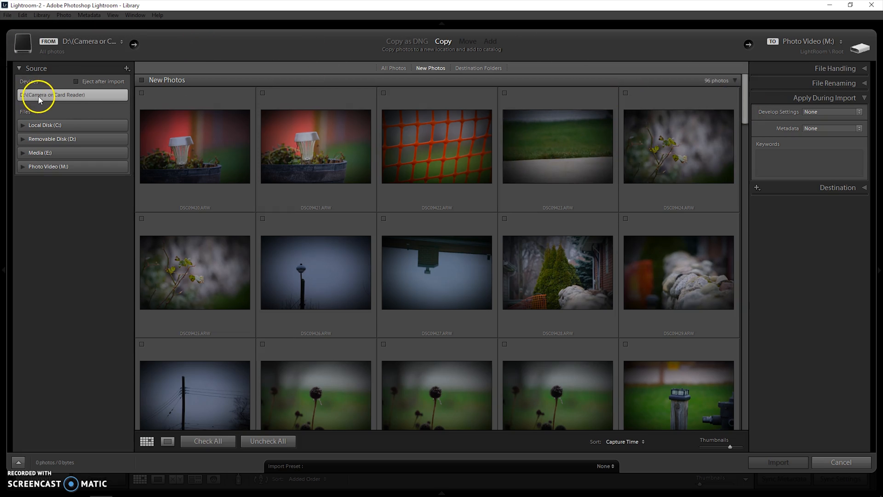
- Enlarge the photo thumbnails in the import grid to their maximum size
scroll(745, 104, down, 1)
drag(745, 104, 760, 414)
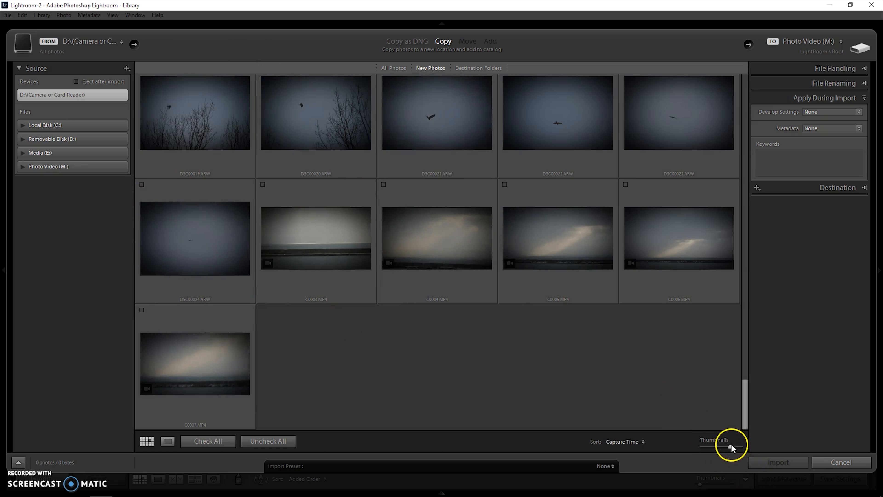
drag(730, 447, 707, 448)
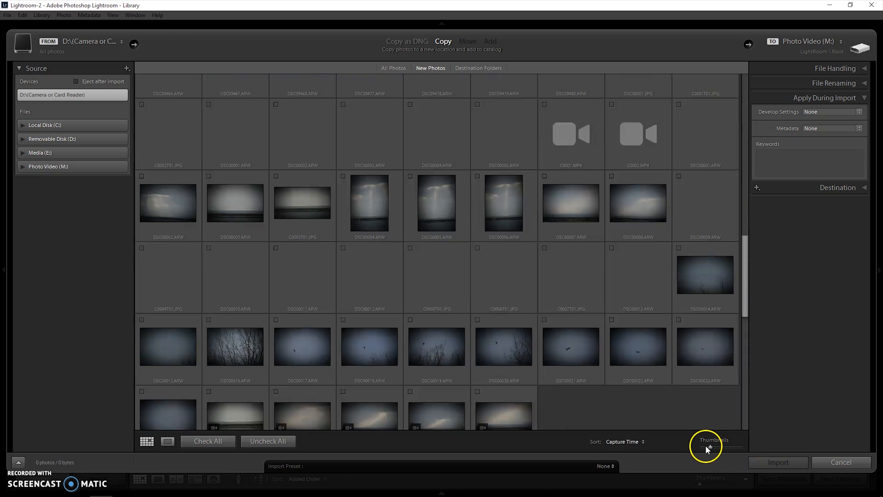
drag(706, 448, 741, 447)
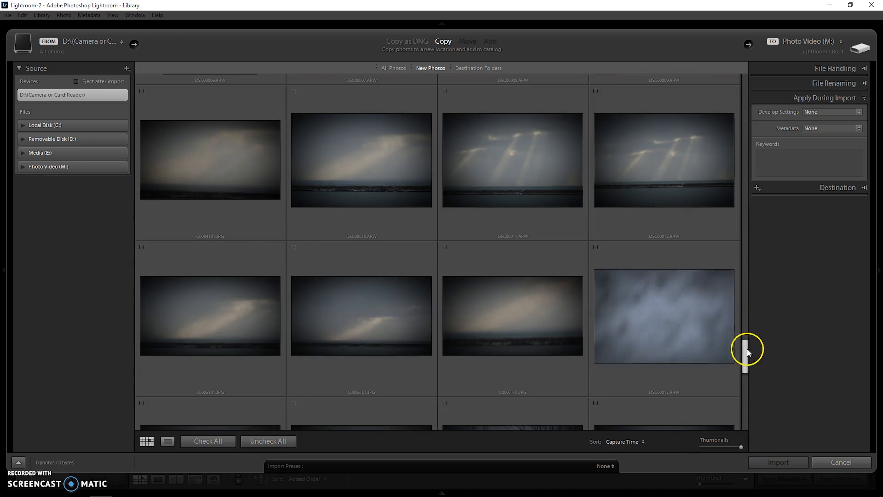
- Select the consecutive bird and tree photos DSC00014.ARW through DSC00024.ARW and mark them for import
drag(748, 352, 735, 420)
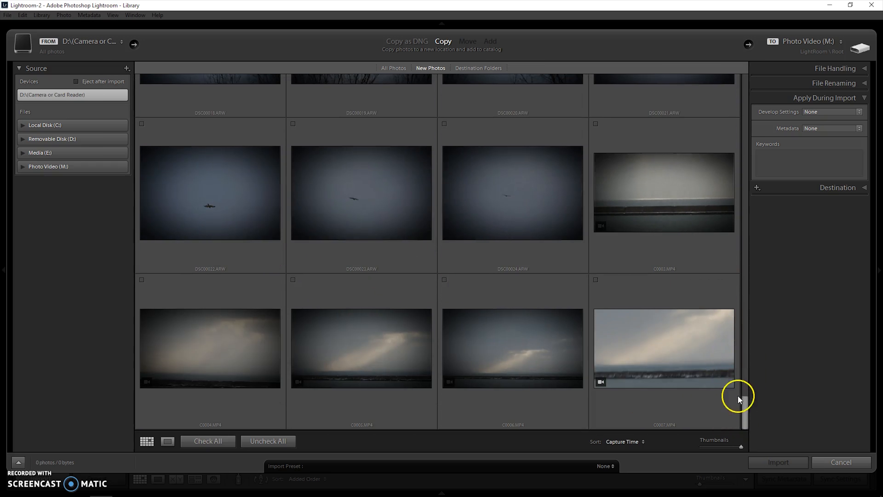
drag(744, 408, 745, 394)
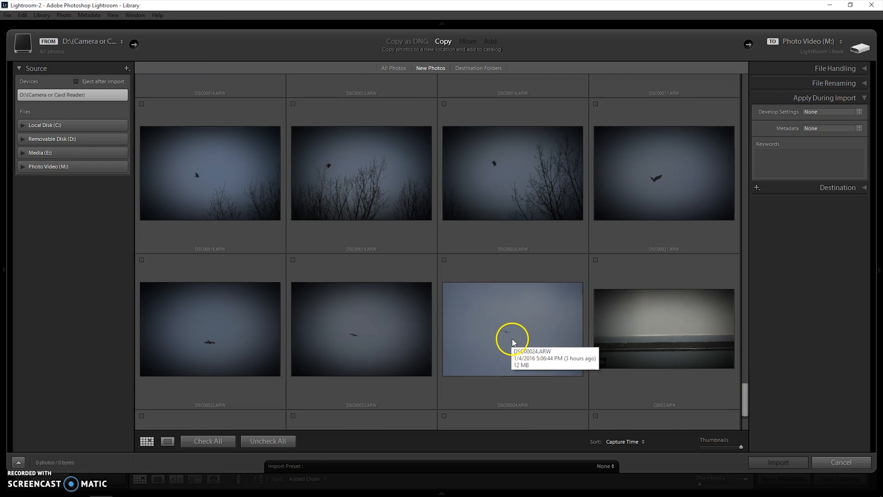
click(494, 321)
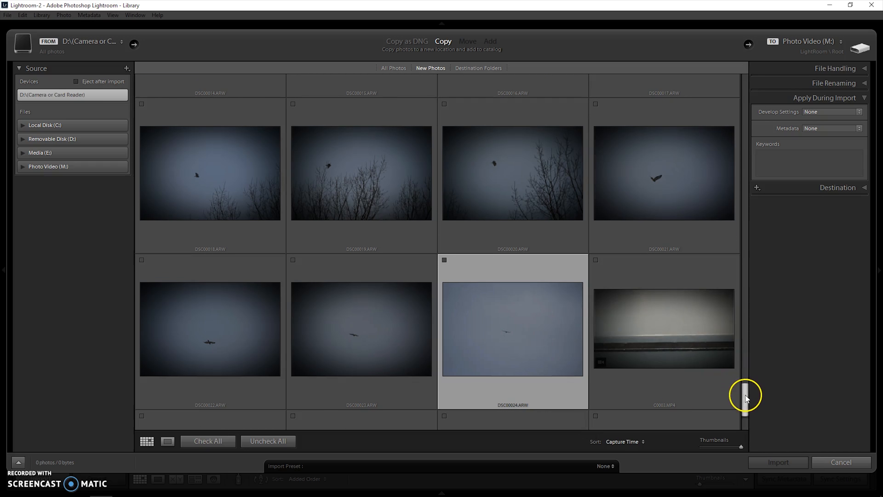
scroll(745, 388, up, 3)
drag(745, 388, 749, 367)
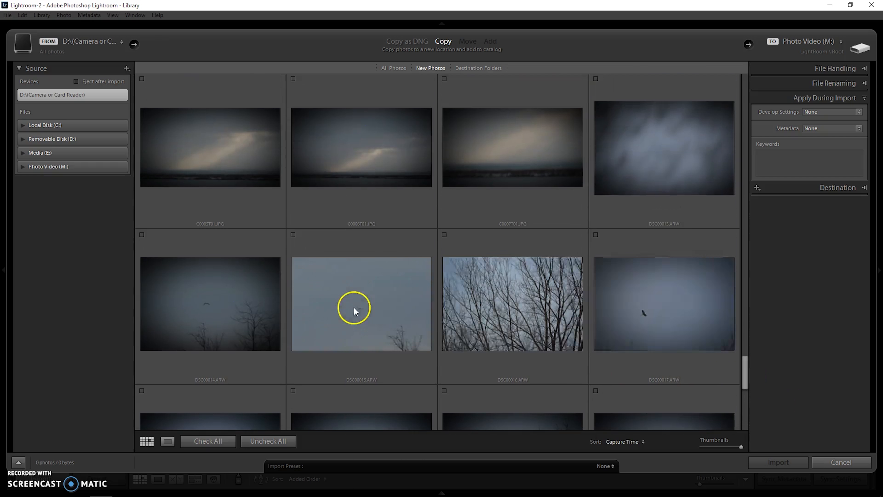
shift+click(206, 304)
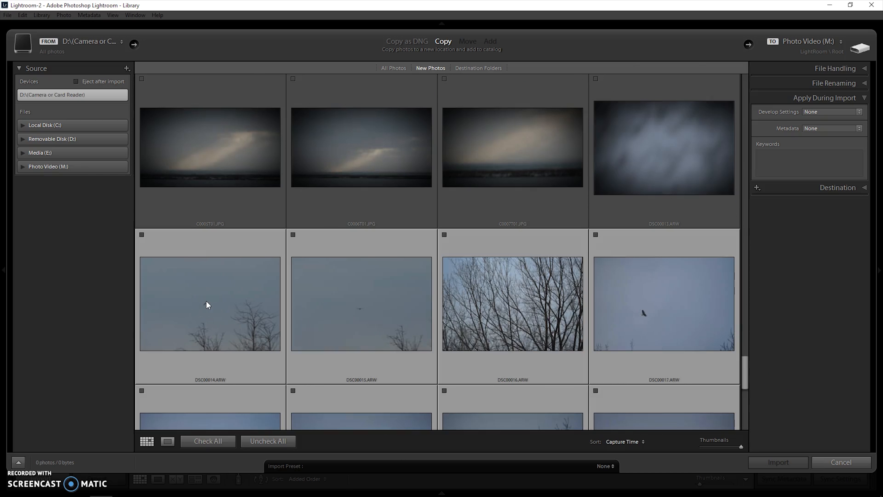
drag(744, 362, 725, 367)
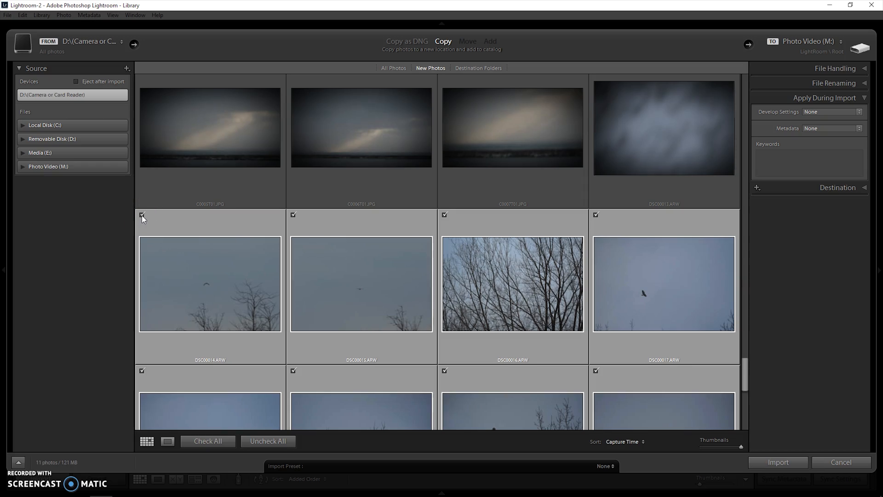
click(452, 228)
click(446, 214)
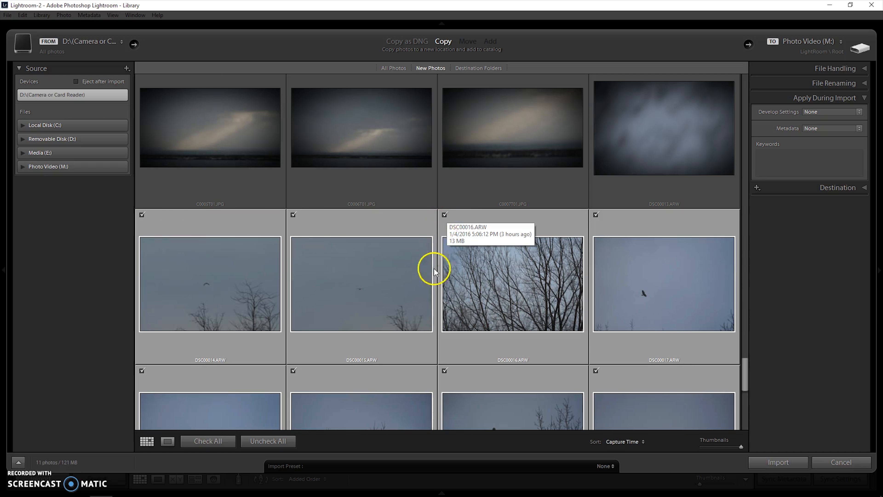
drag(744, 371, 751, 404)
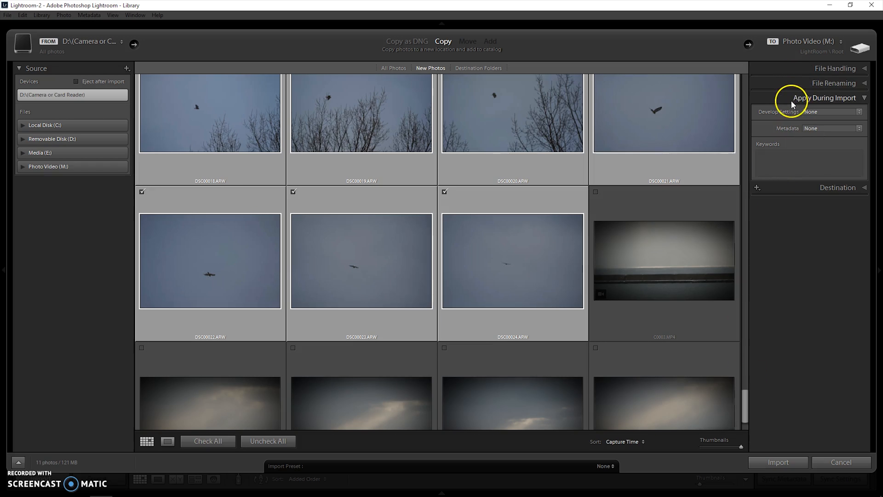
- Check the Solo Mode option for the import settings sections and review the File Handling settings
click(784, 102)
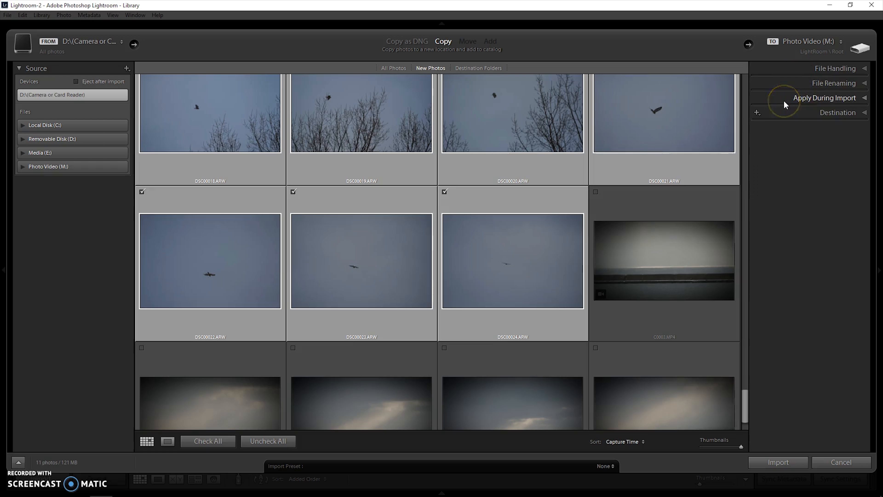
right_click(779, 70)
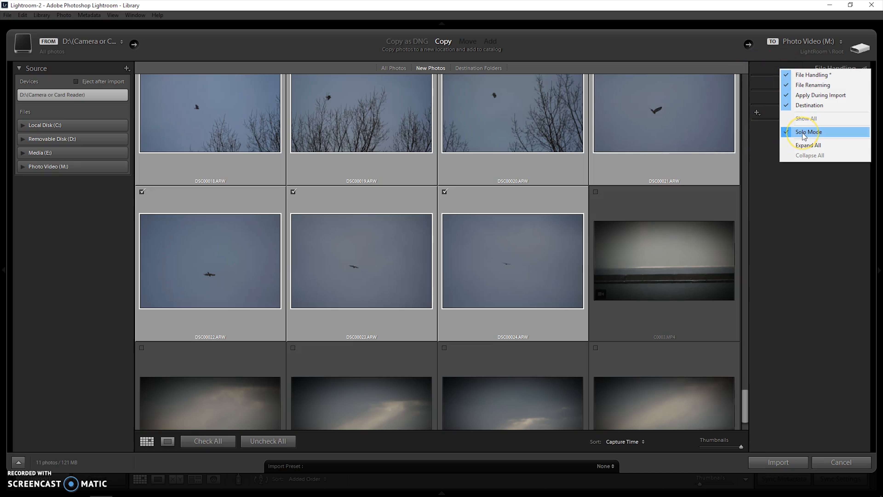
click(765, 72)
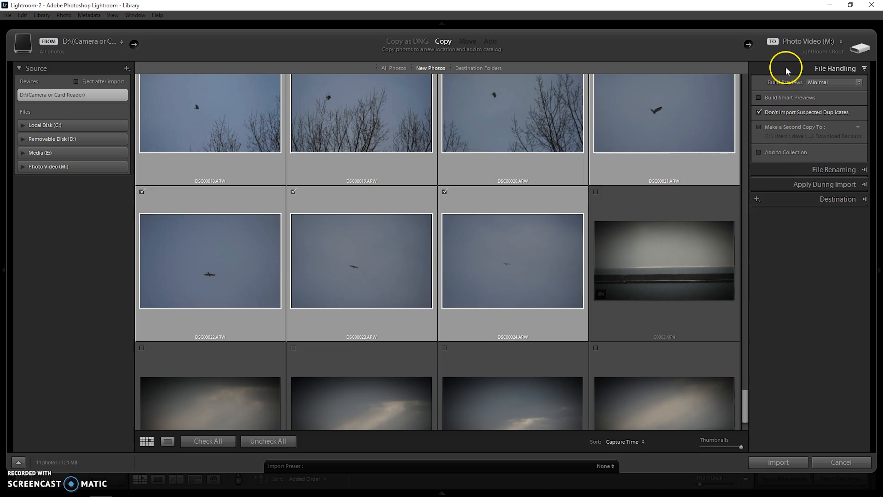
- Set the imported files to be renamed with the Custom Name template and the custom text "Jan"
click(793, 171)
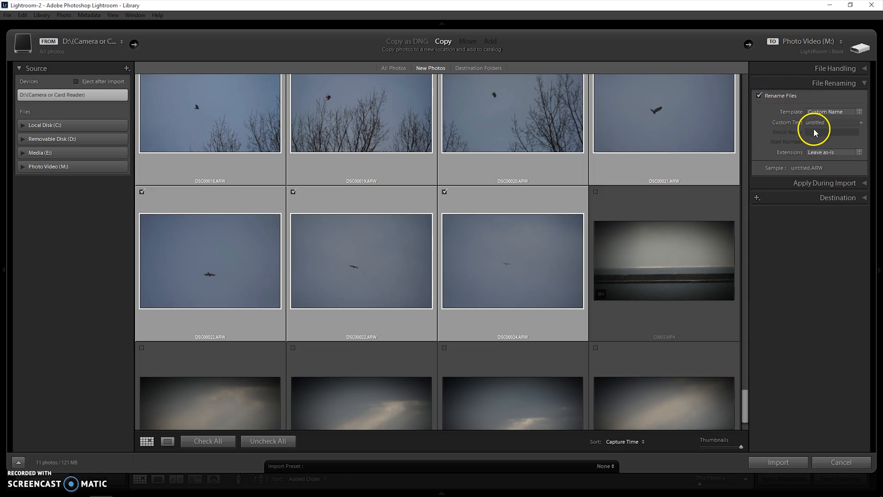
click(820, 111)
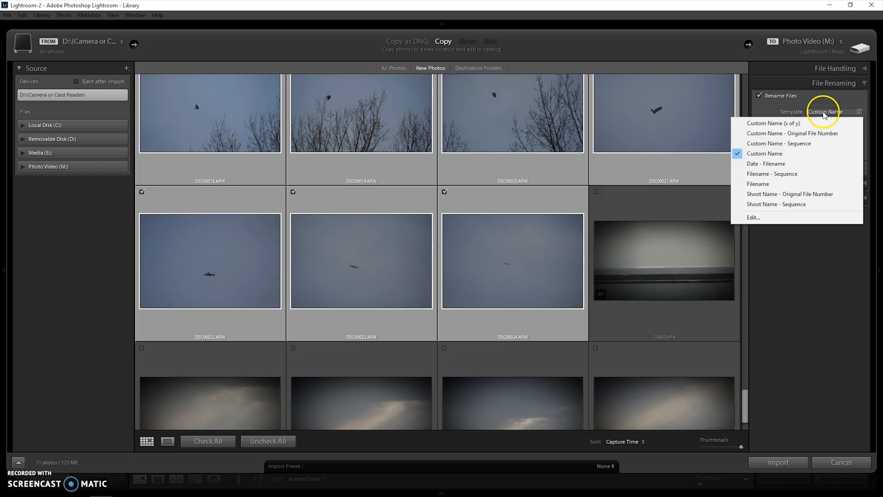
click(773, 158)
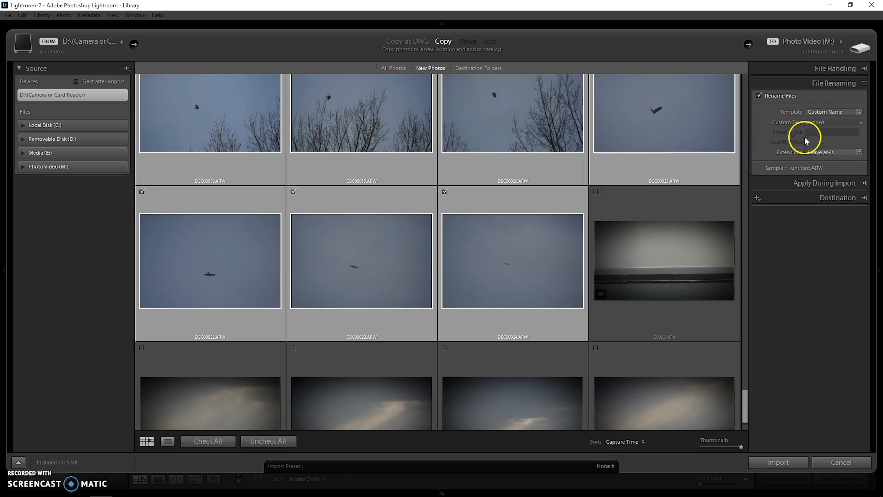
click(816, 122)
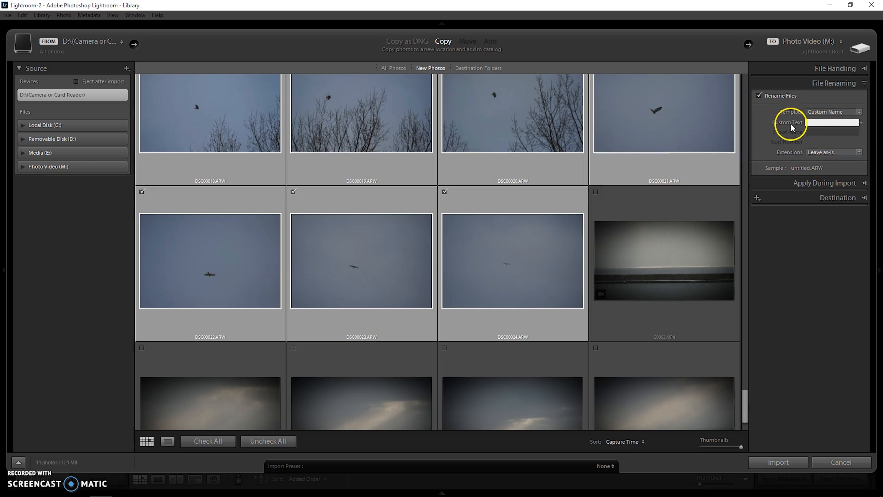
text(Jan)
click(811, 139)
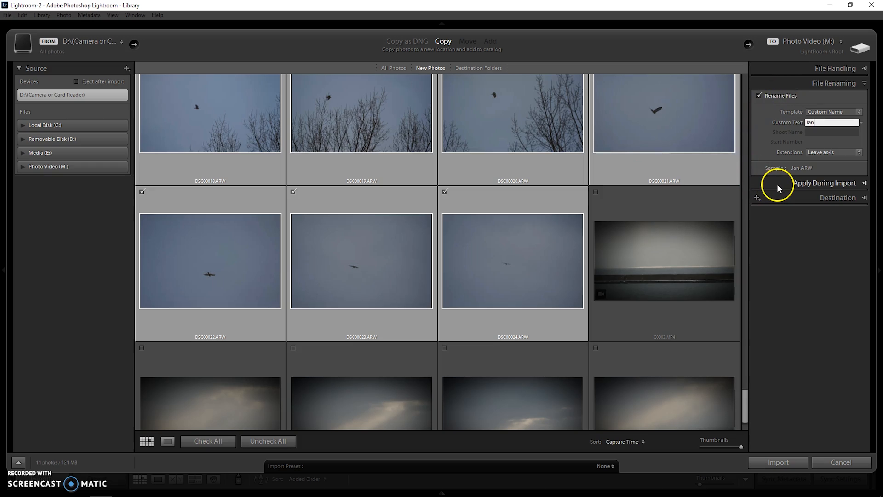
- Browse the develop presets available during import, including the B&W toned ones, and choose None
click(770, 183)
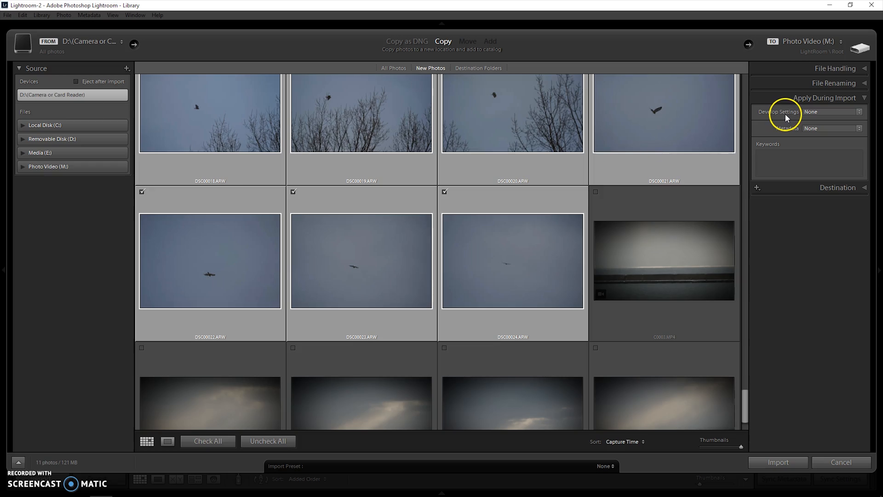
click(813, 112)
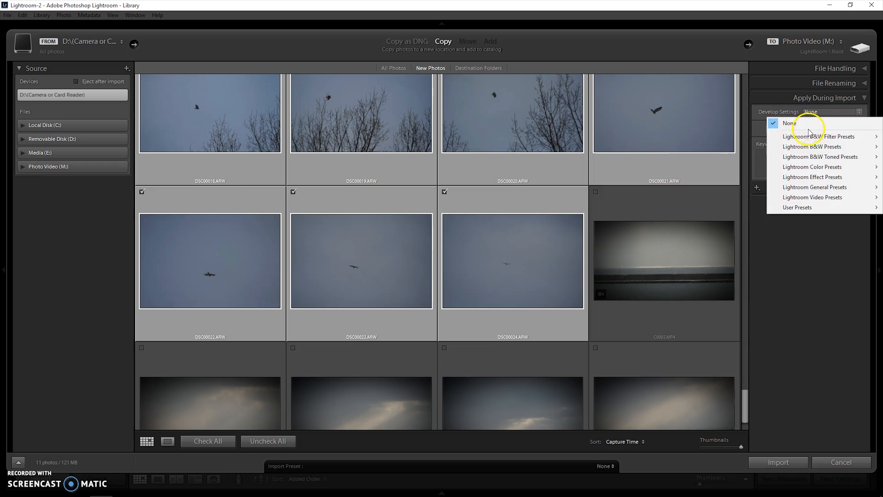
mouse_move(810, 156)
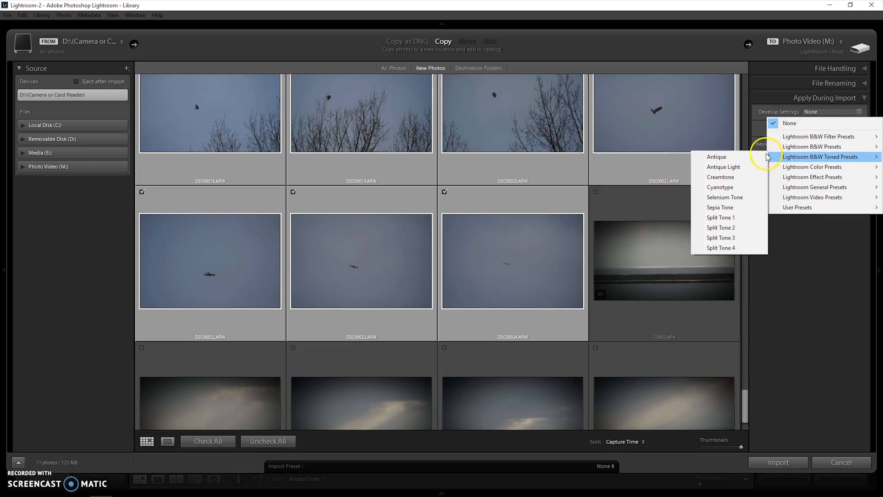
click(806, 124)
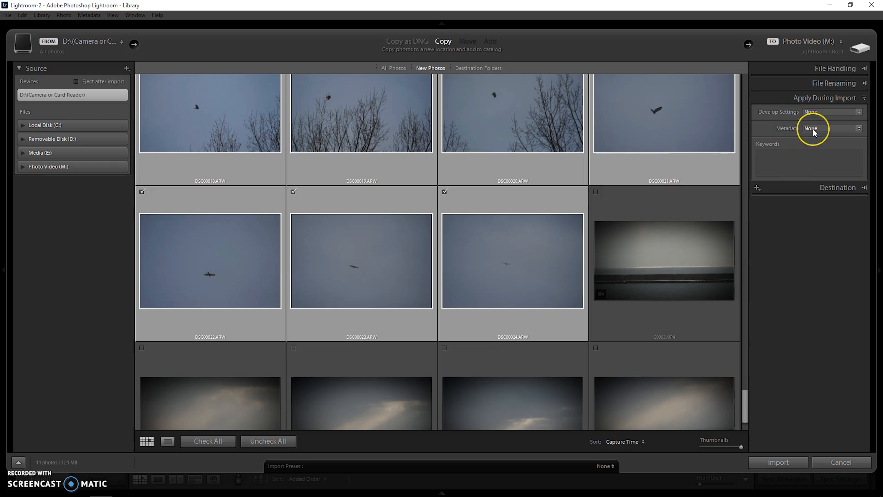
- Enter "birds, lake erie" as the keywords applied to the photos during import
click(774, 164)
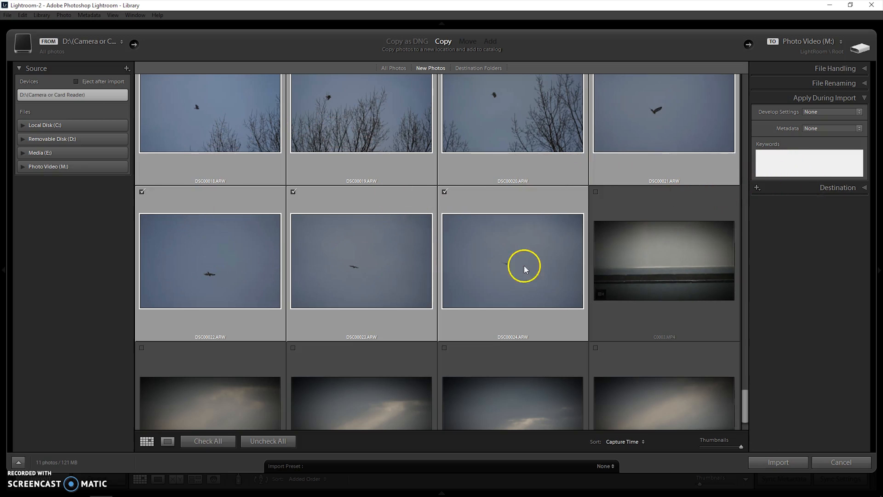
text(bi)
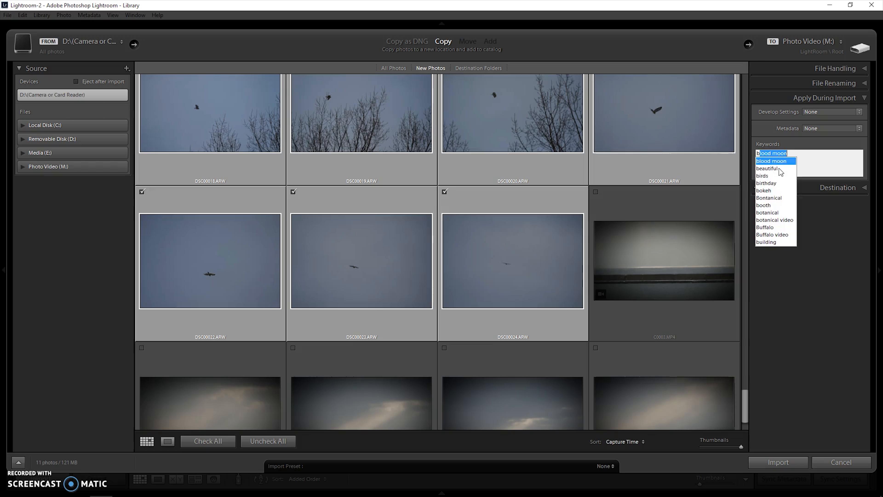
text(rds,)
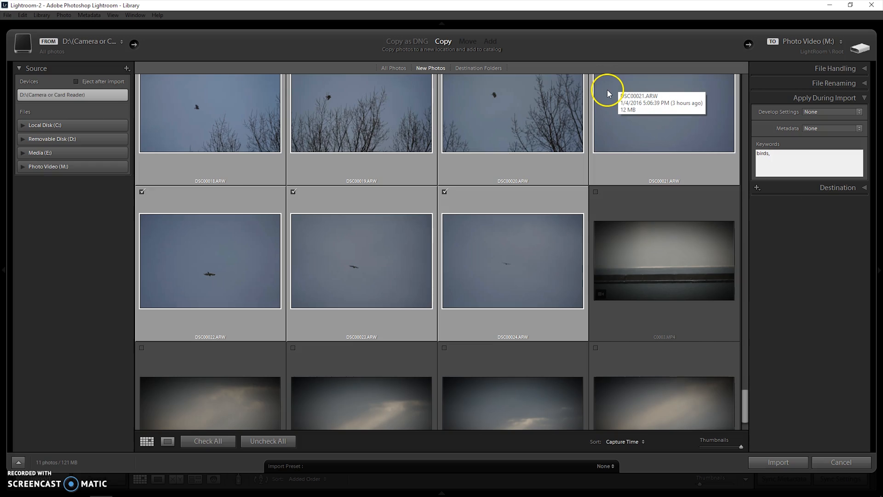
text( lake erie)
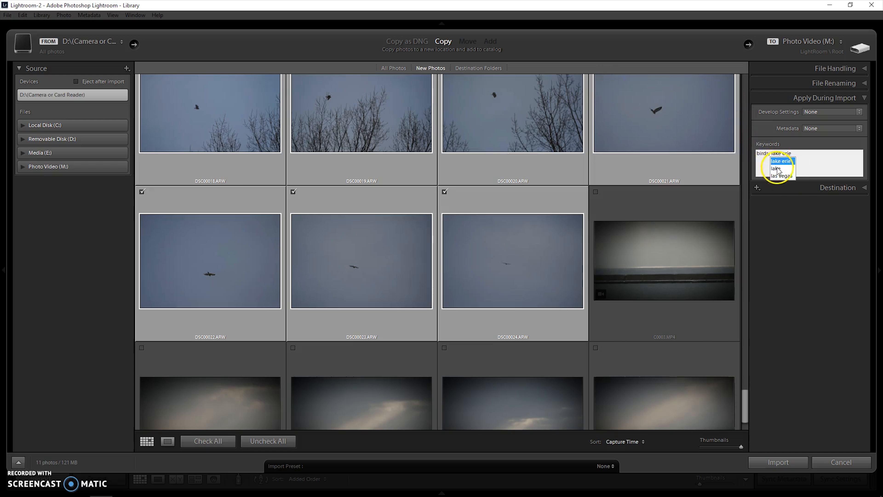
click(781, 162)
text(,)
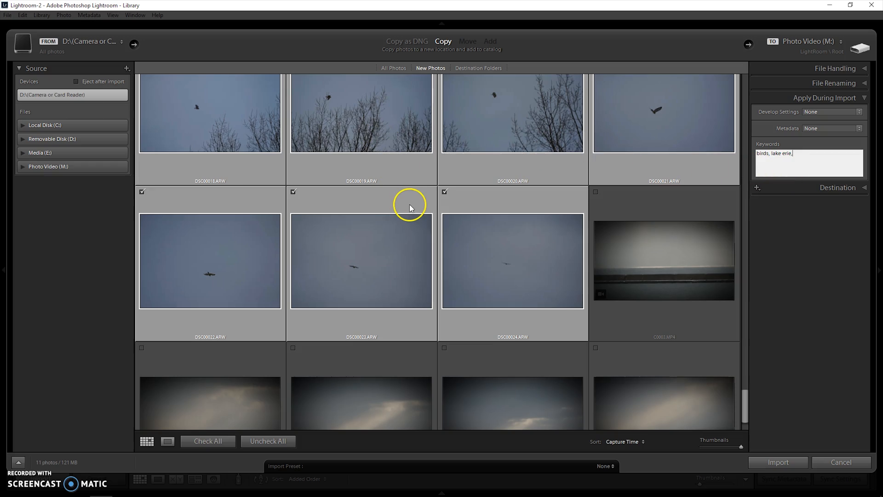
click(408, 221)
click(798, 157)
click(765, 163)
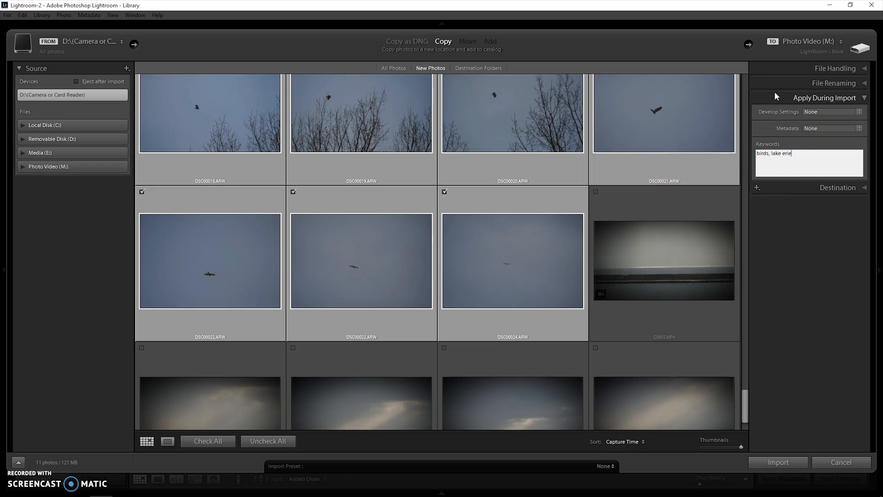
- Open the Destination settings and collapse the 2015 folder under Root on the Photo Video (M:) drive
click(786, 189)
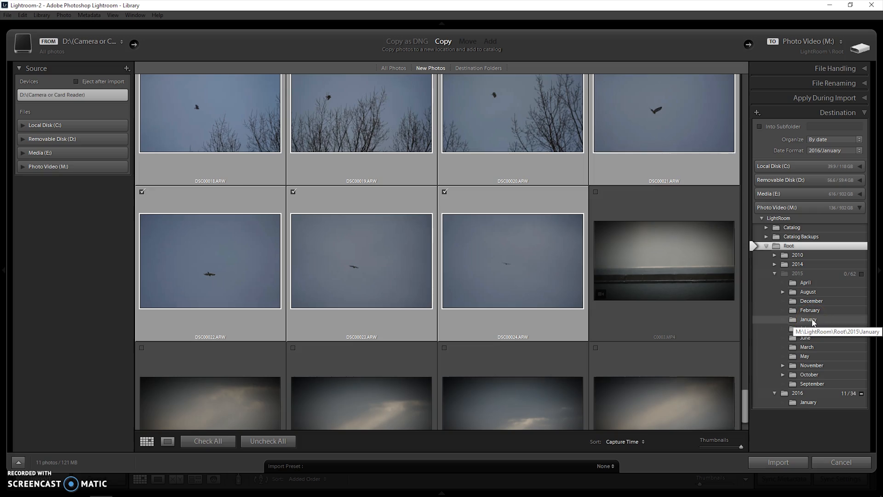
click(811, 275)
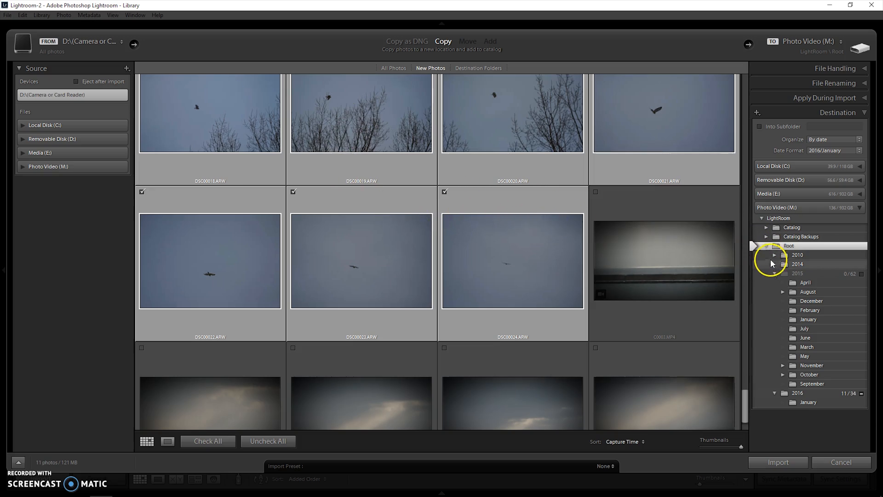
click(774, 273)
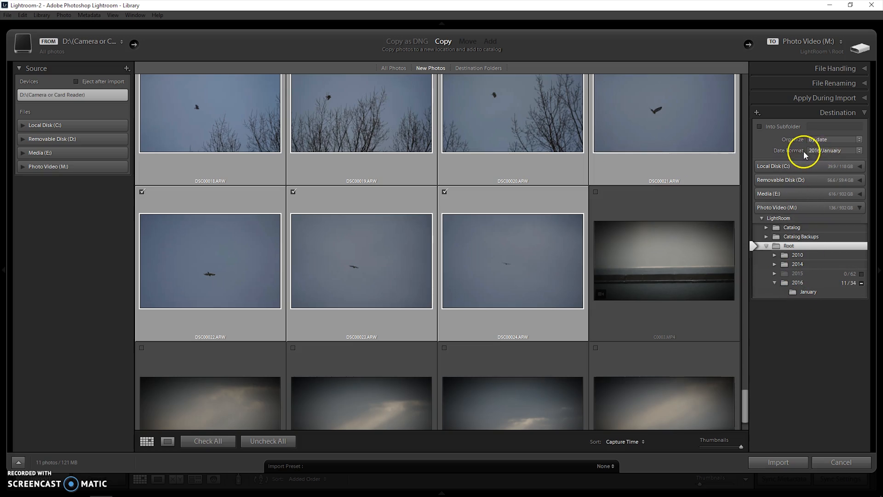
- Organize the destination by date with the 2016/January date format and import the checked photos
click(834, 153)
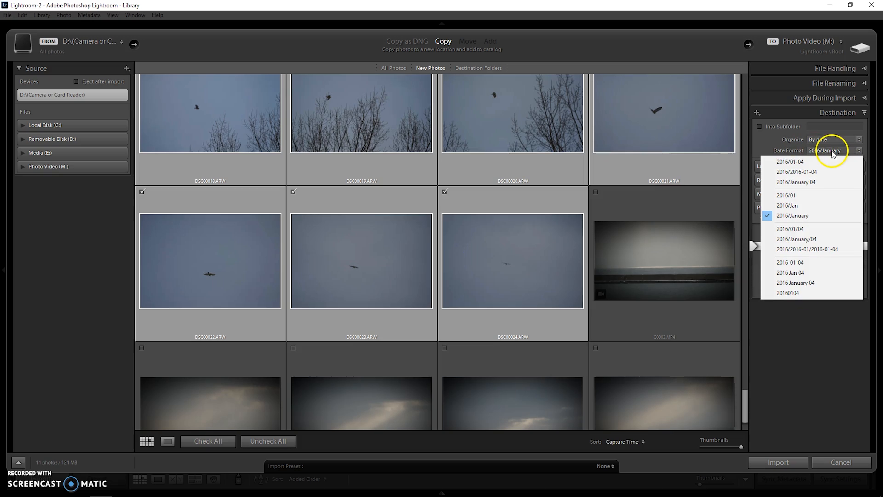
click(811, 219)
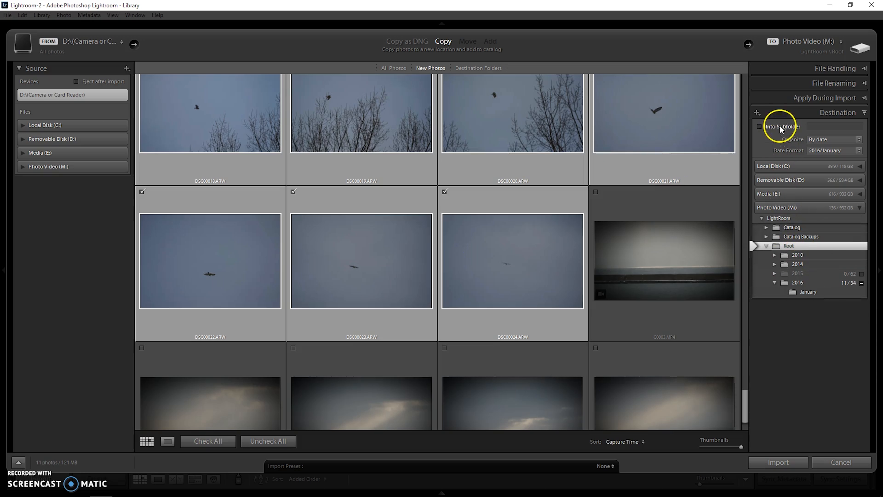
click(824, 139)
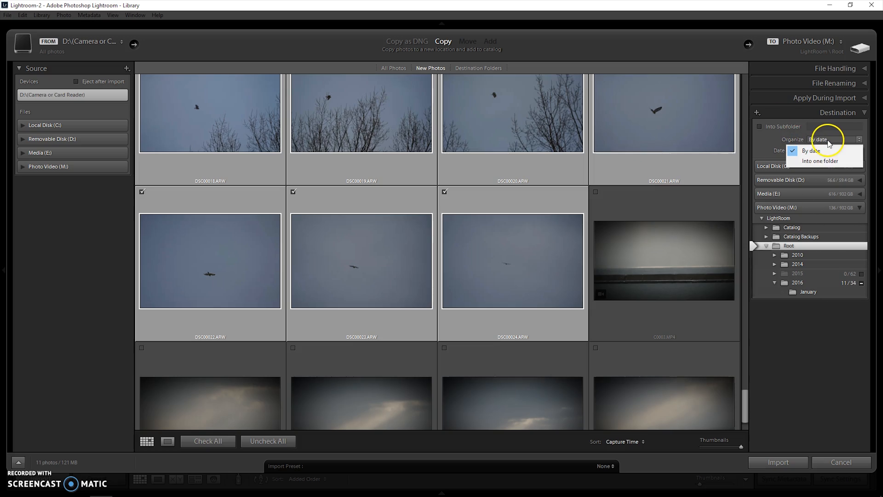
click(828, 152)
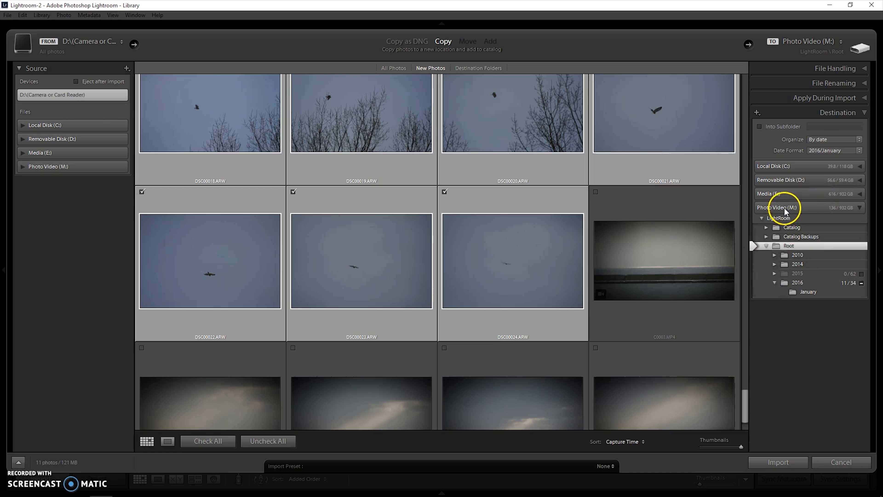
click(785, 117)
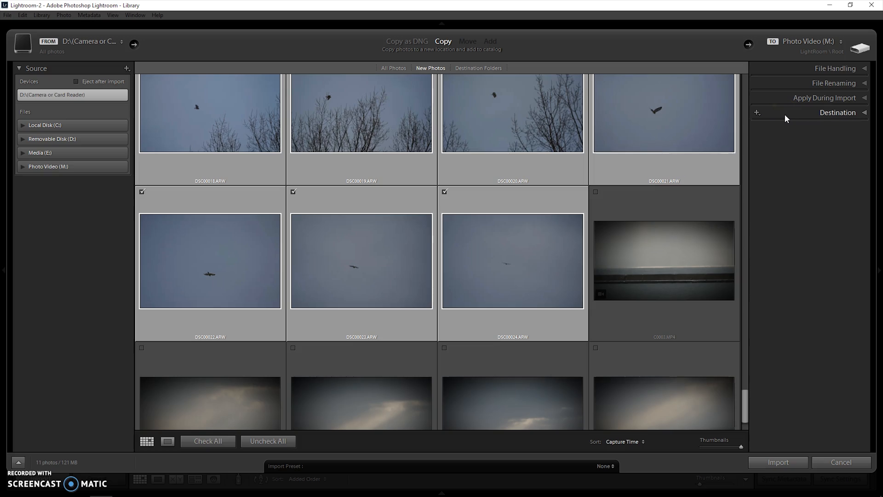
click(778, 462)
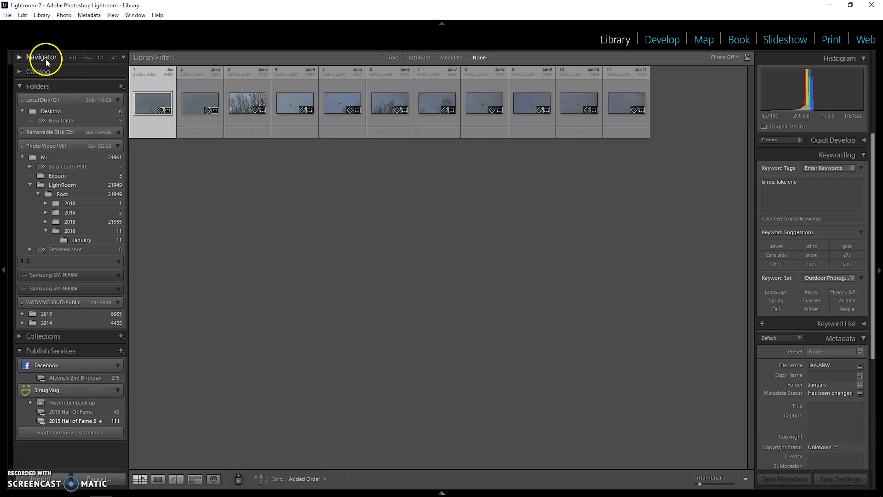
- Collapse the Folders and Publish Services sections and turn on Solo Mode for this group of sections
click(62, 87)
click(80, 118)
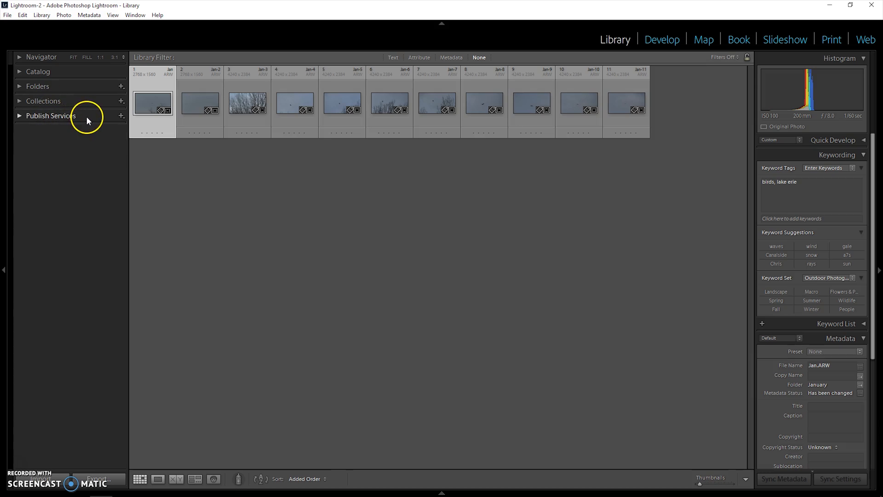
right_click(86, 113)
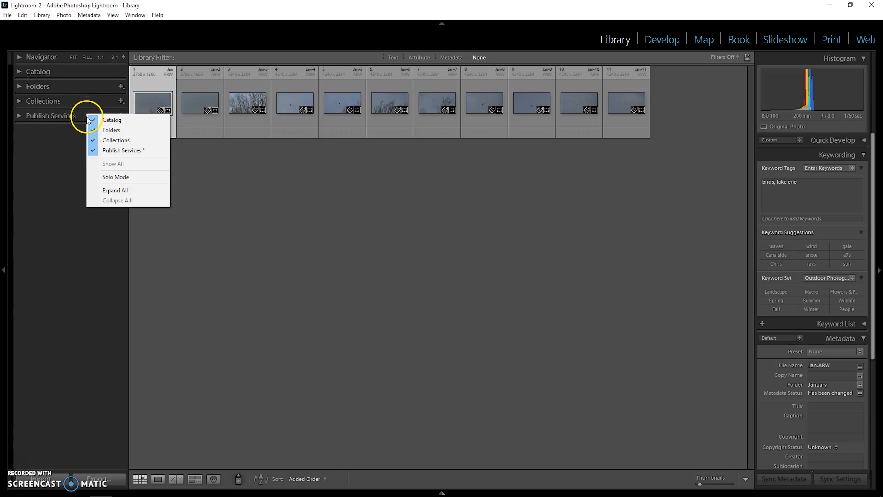
click(116, 178)
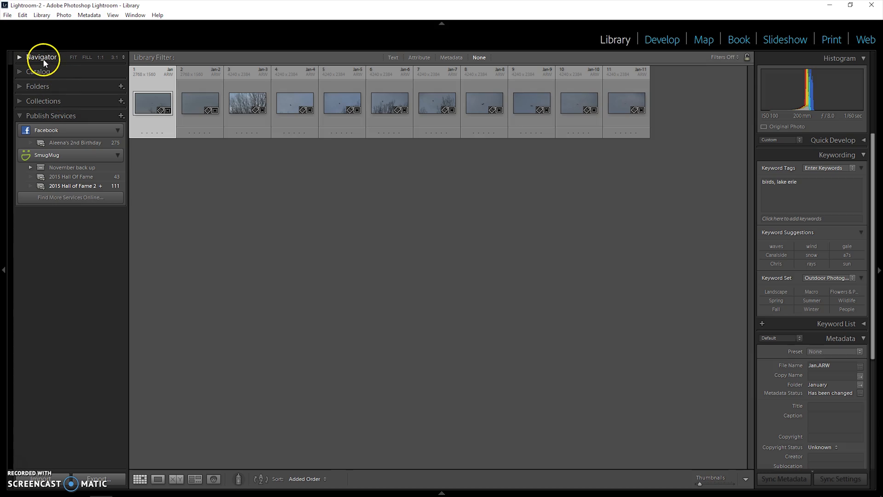
- Show the Navigator preview and expand the Catalog section in place of Publish Services
click(21, 56)
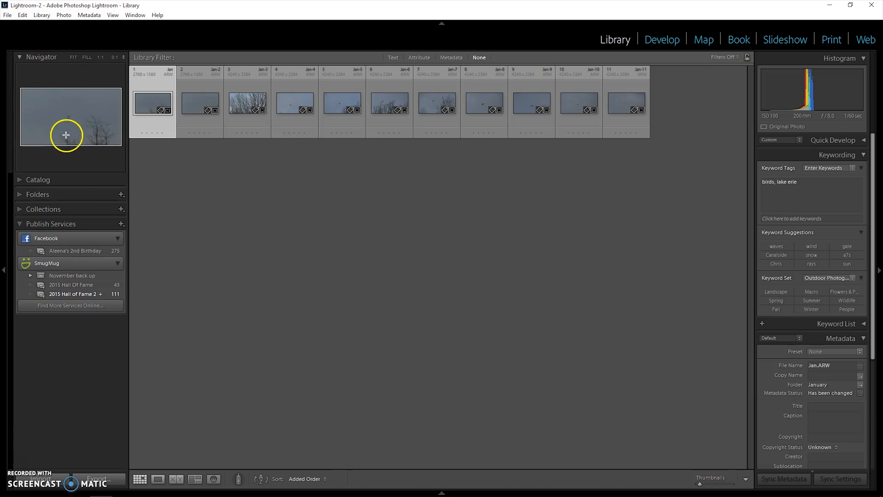
click(17, 223)
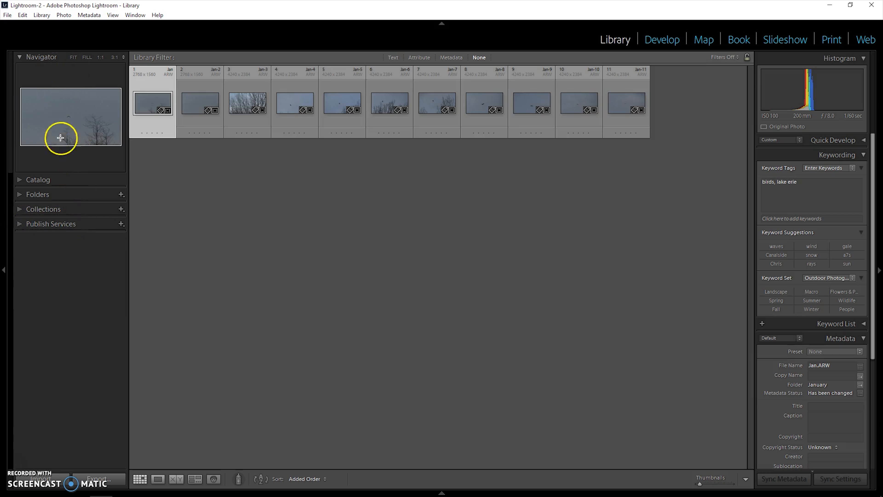
click(20, 178)
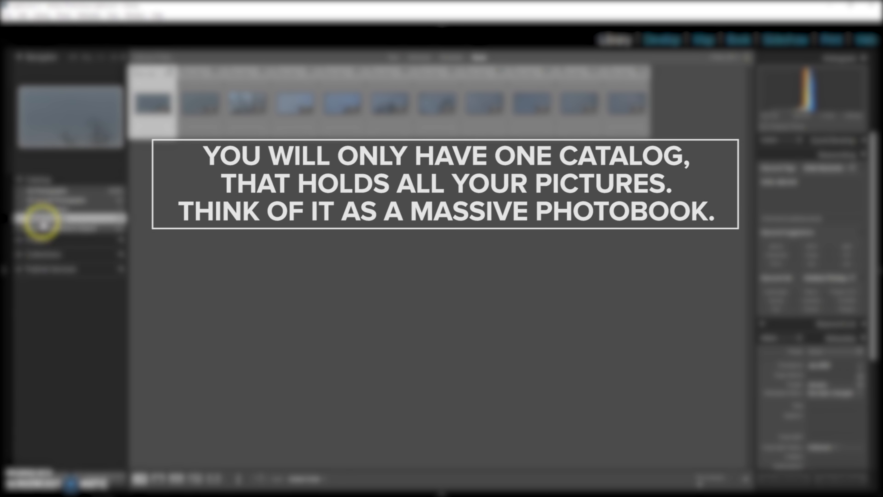
- Expand the Folders section and collapse the Desktop folder and the Local Disk (C:) drive
click(18, 240)
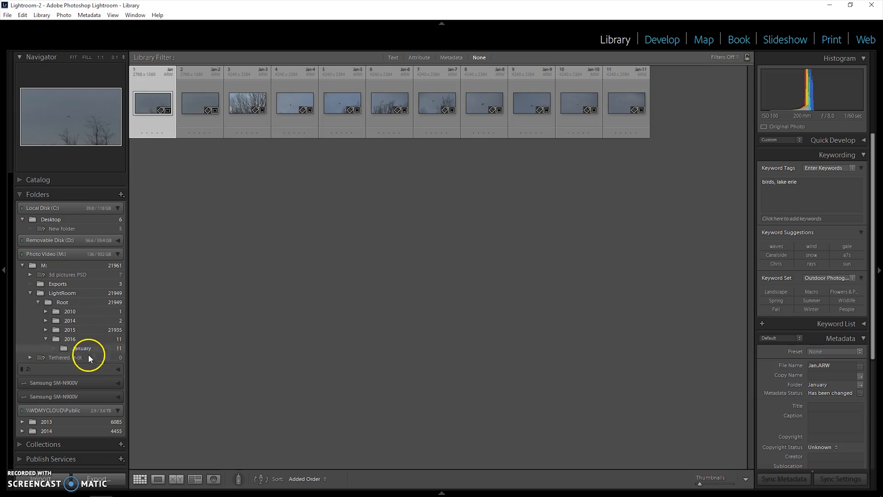
click(22, 219)
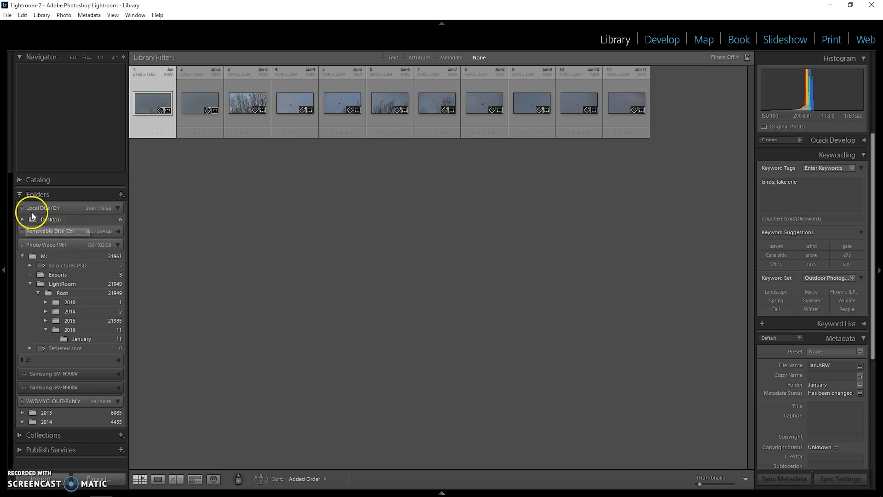
click(117, 208)
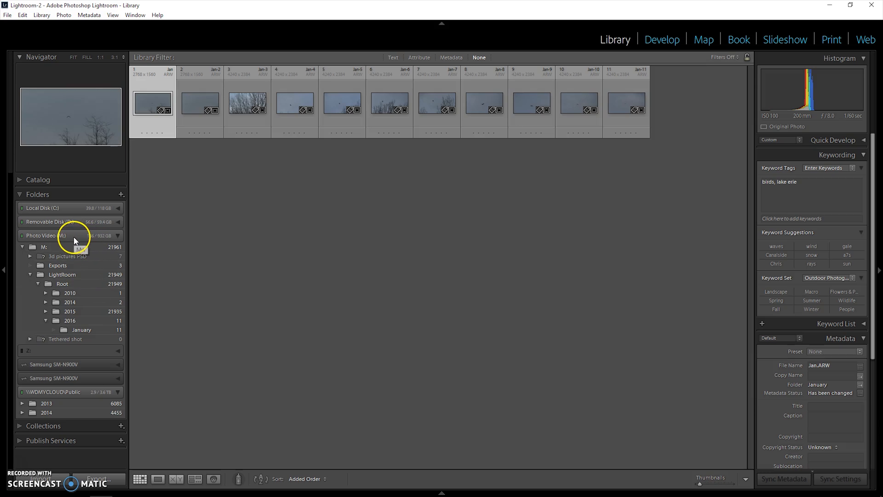
mouse_move(106, 240)
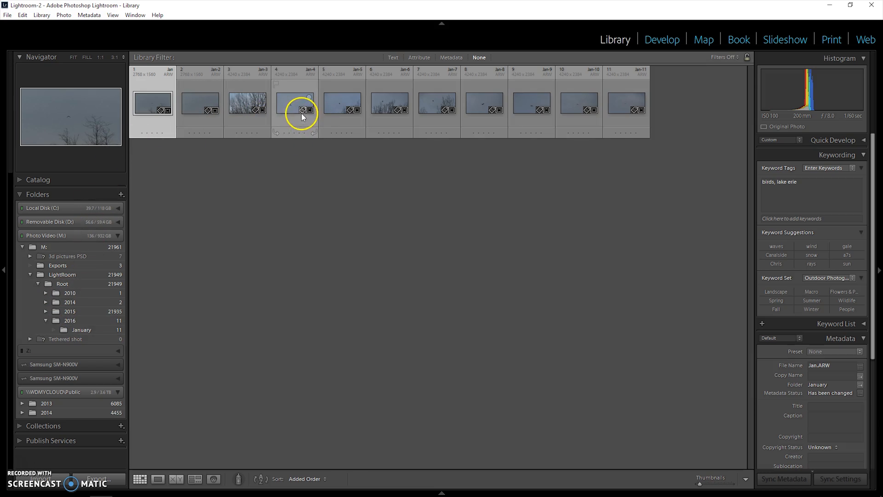
- Open the imported photo Jan-4.ARW in the large single view and step forward through the photos to Jan-7.ARW
double_click(290, 104)
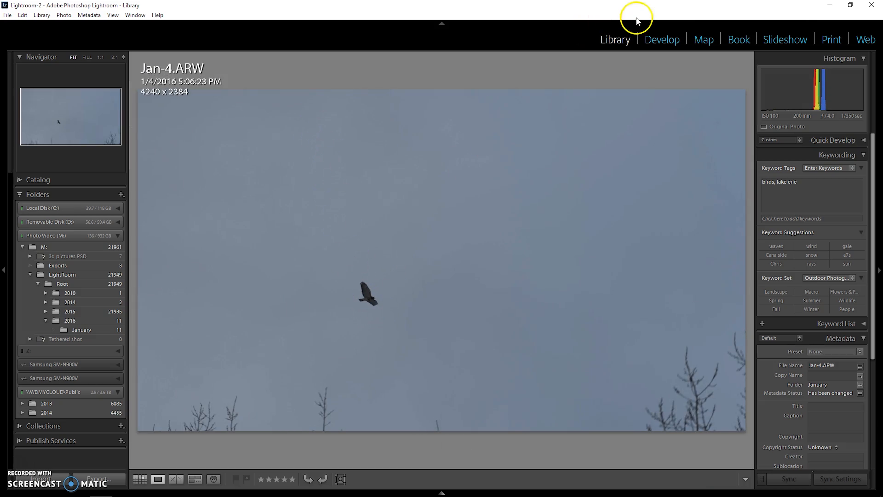
key(Right)
key(Right)
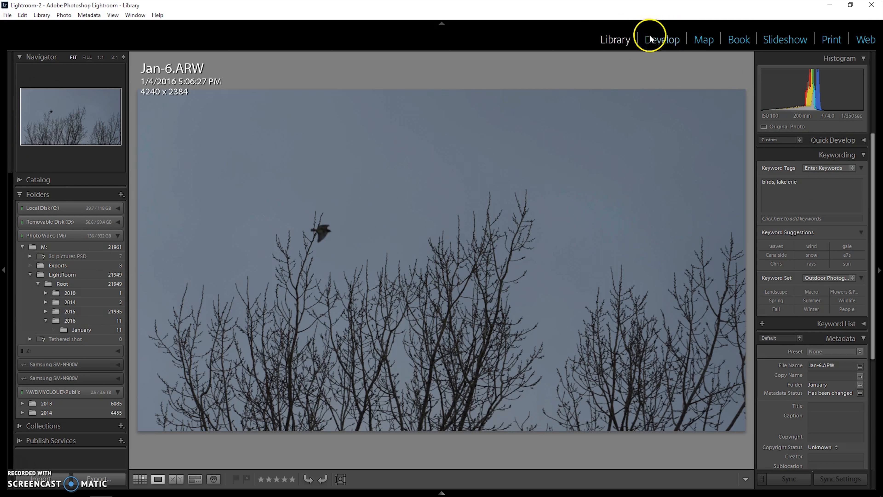
click(661, 41)
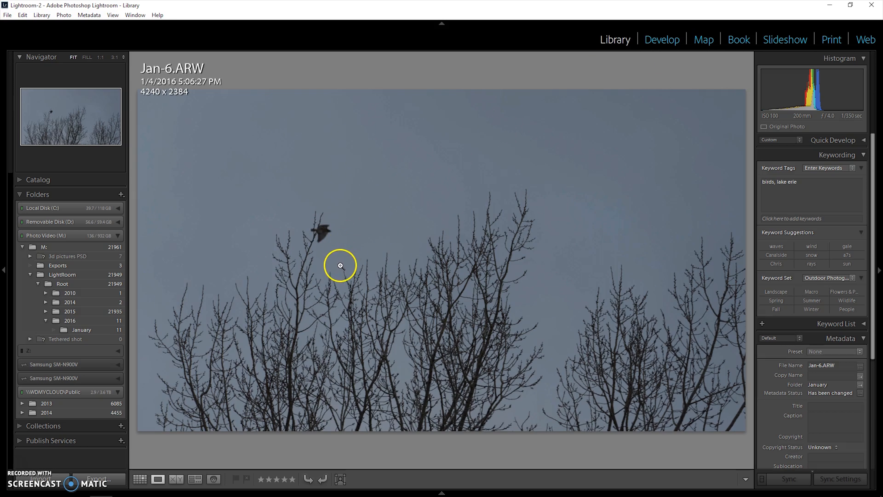
key(Right)
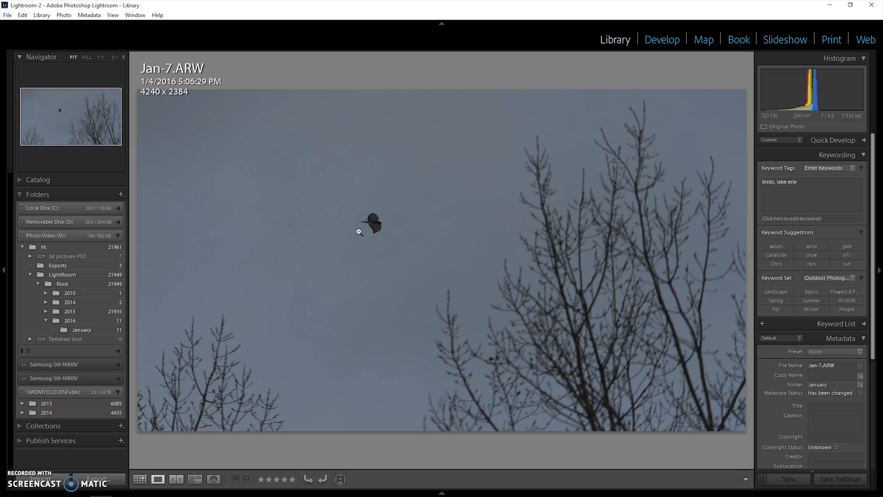
click(370, 243)
click(383, 255)
click(433, 296)
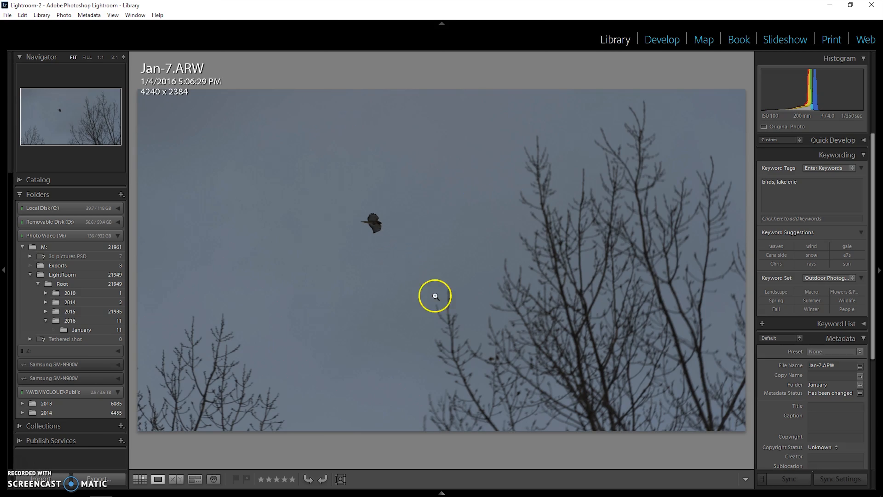